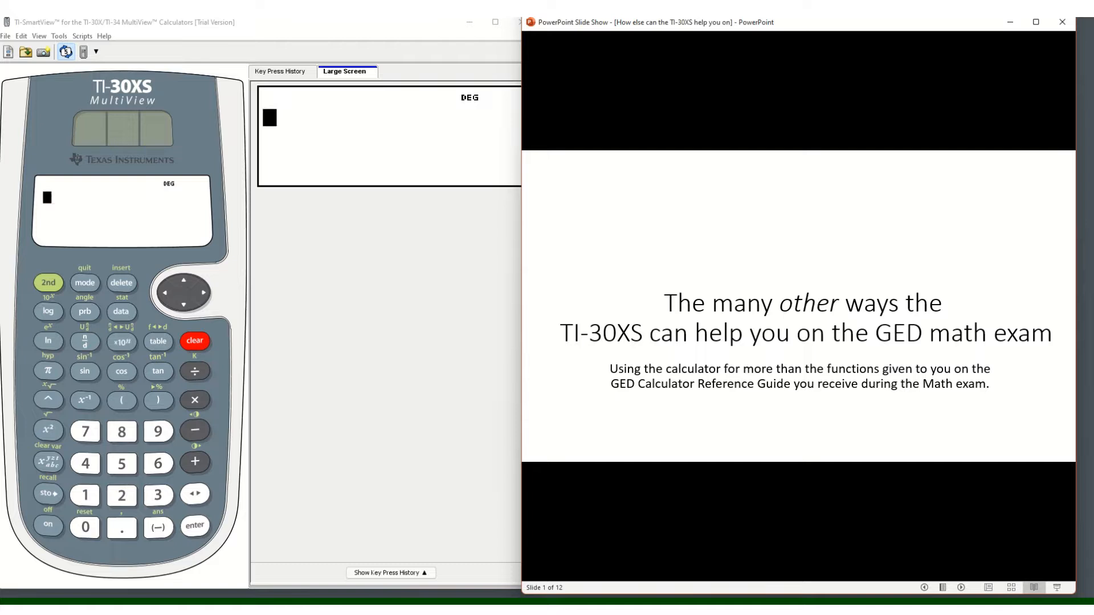
- Advance the slide show to slide 2, the reference sheet
key("Right")
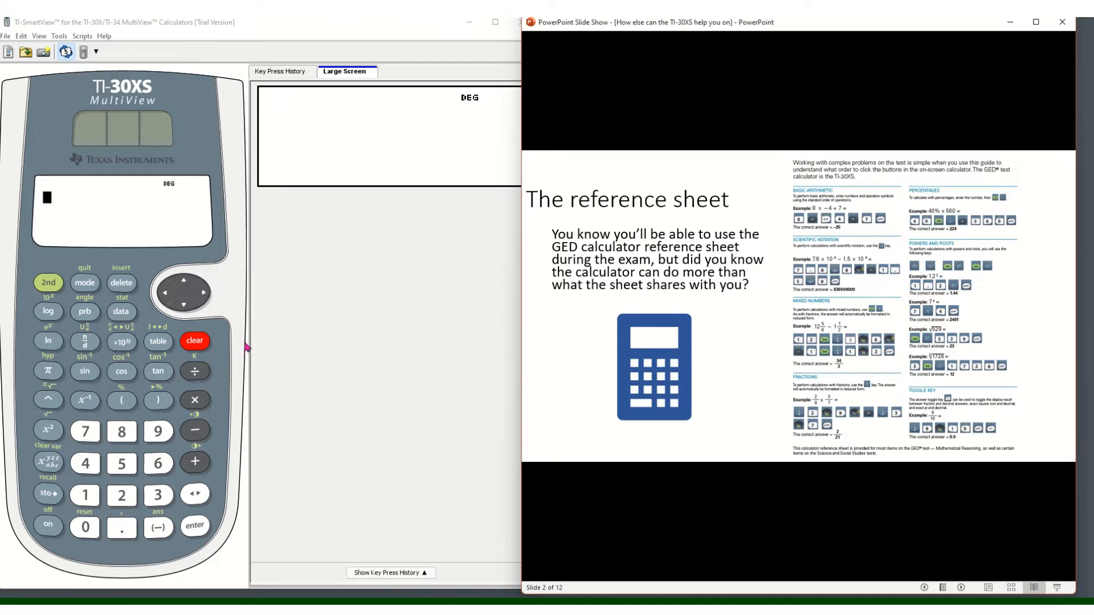
- Reset the calculator memory via 2nd-reset, confirm 2:Yes, and clear back to a blank DEG home screen
left_click(49, 282)
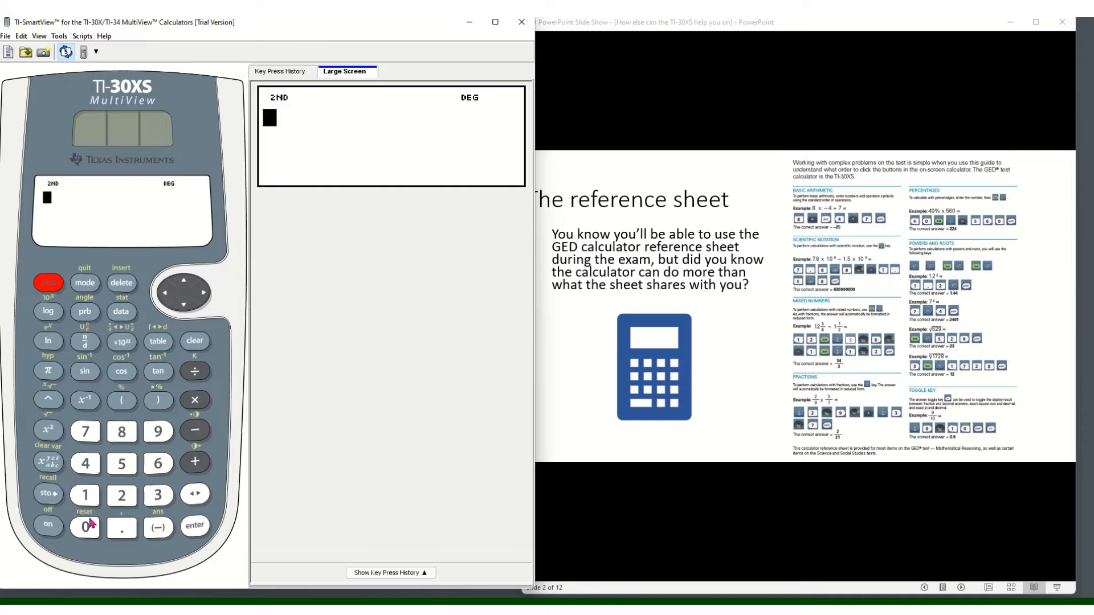
left_click(85, 527)
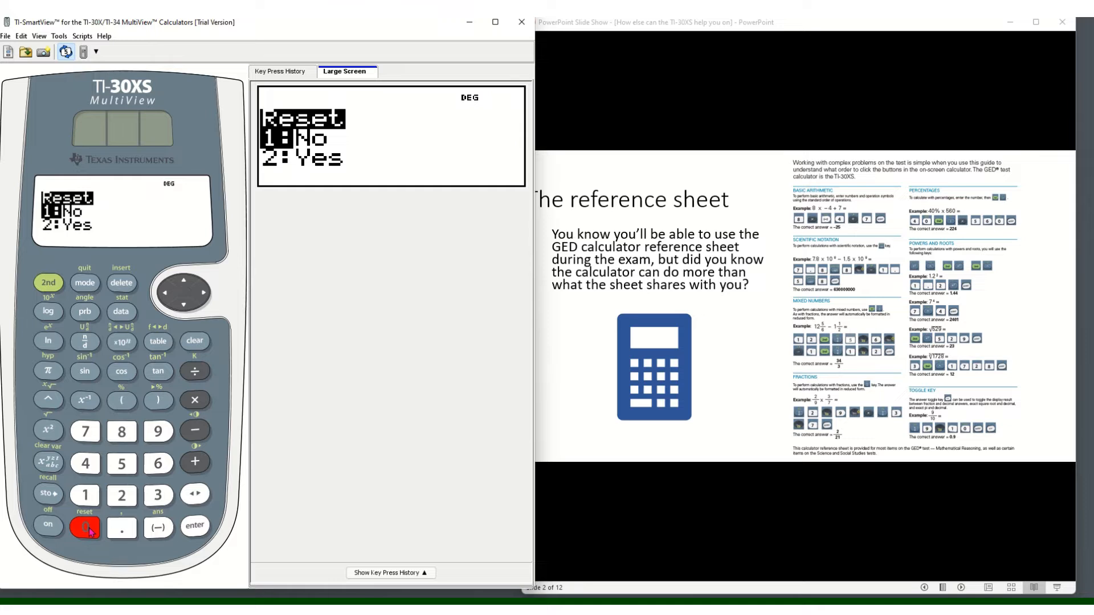
left_click(119, 502)
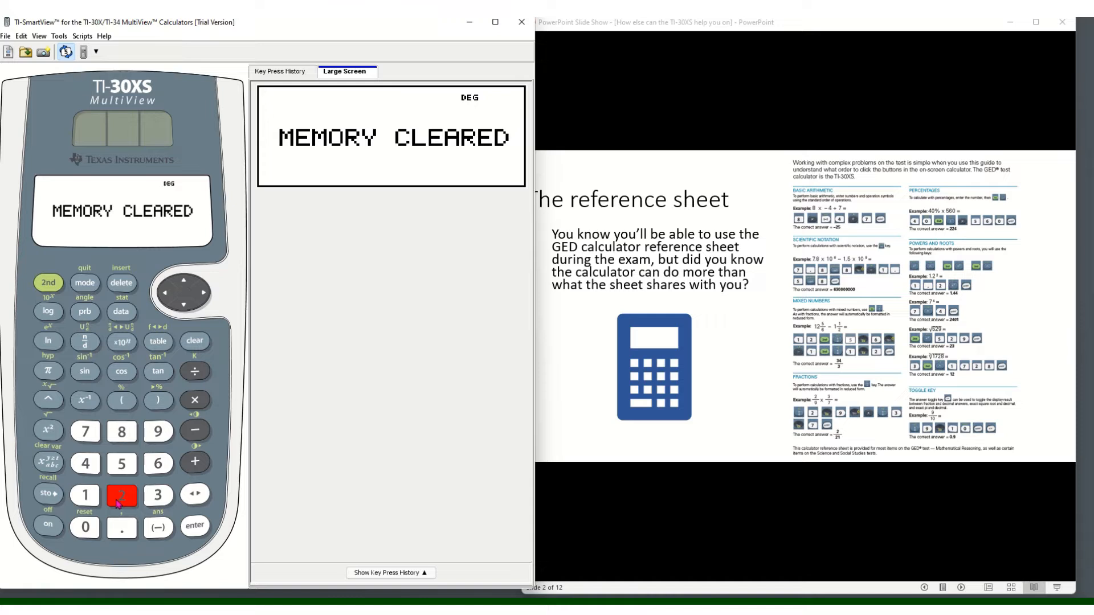
left_click(195, 346)
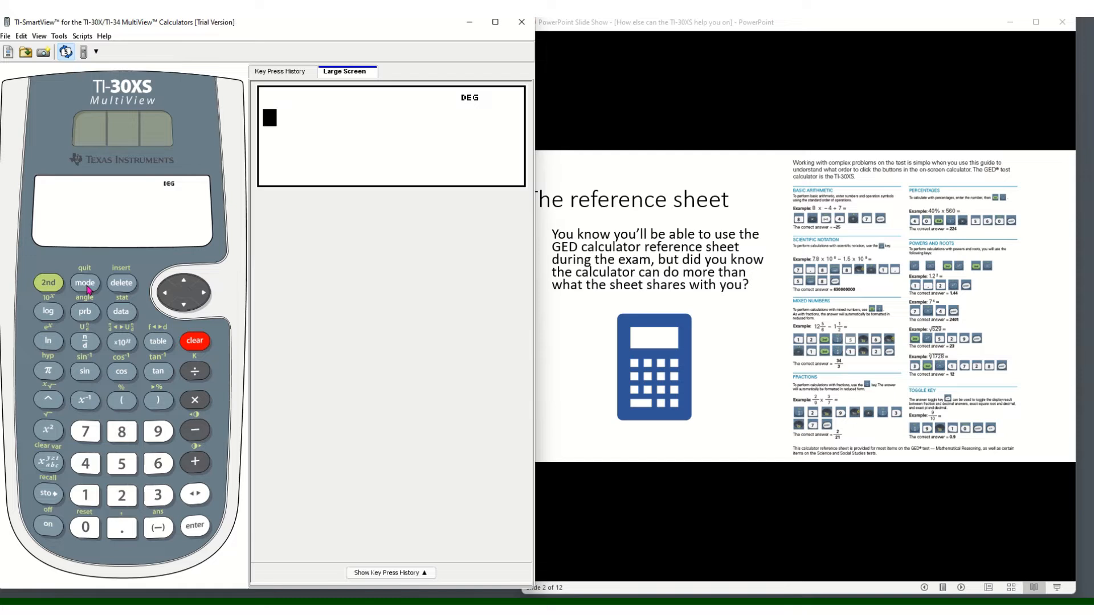
- In the mode menu, change the notation from NORM to SCI and return to the home screen
left_click(89, 287)
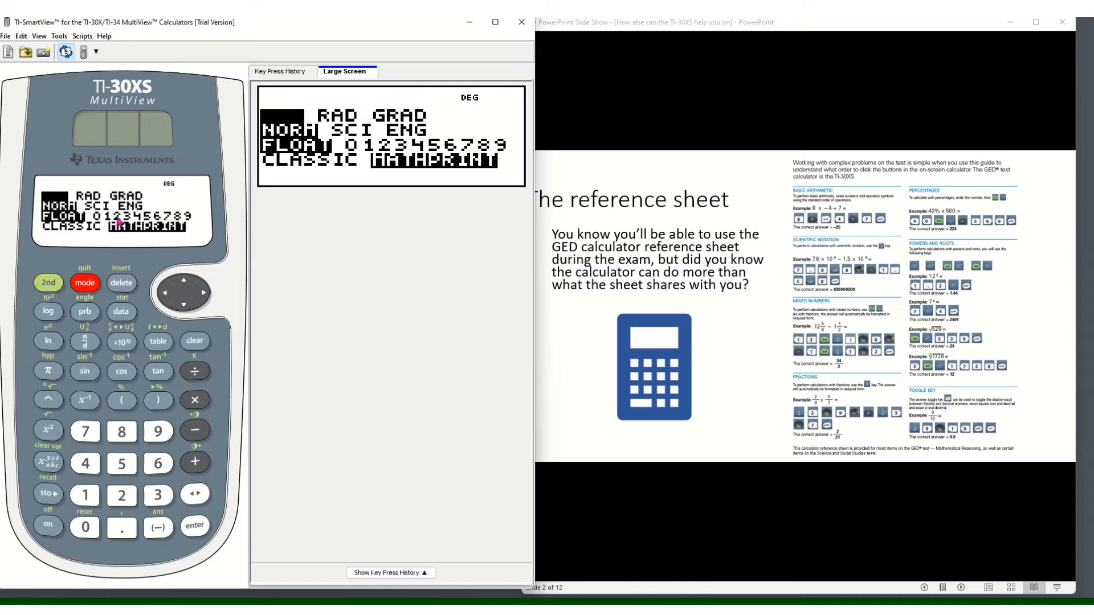
left_click(183, 305)
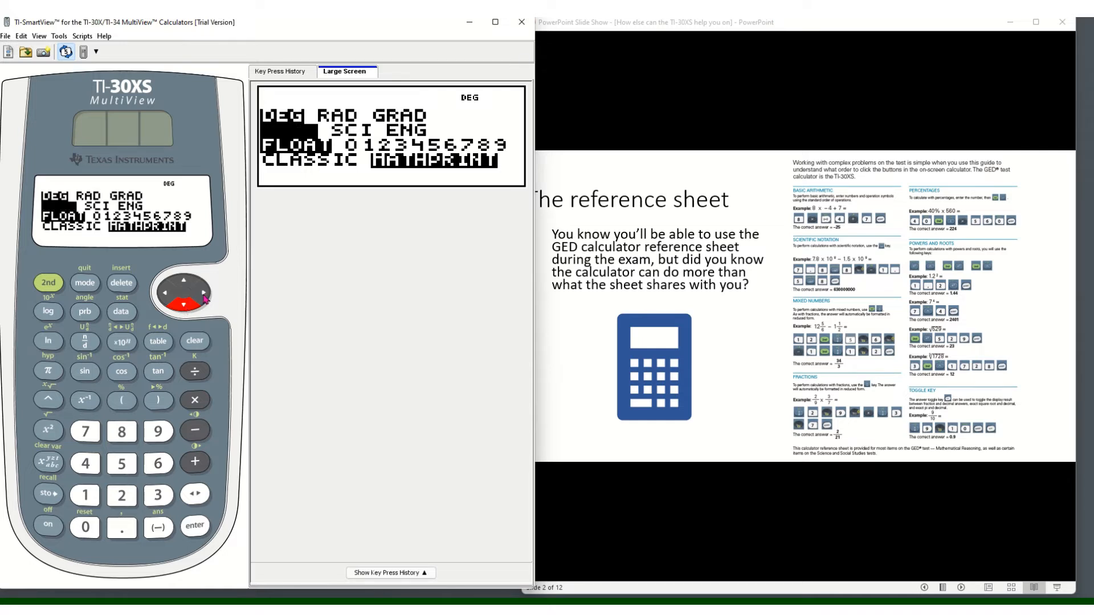
left_click(204, 296)
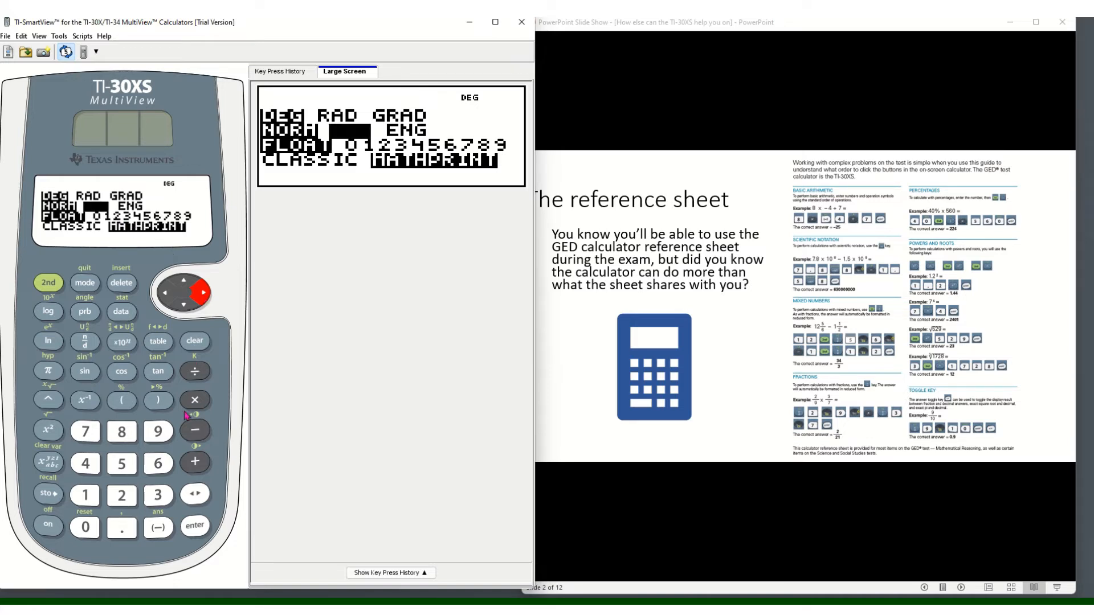
left_click(195, 528)
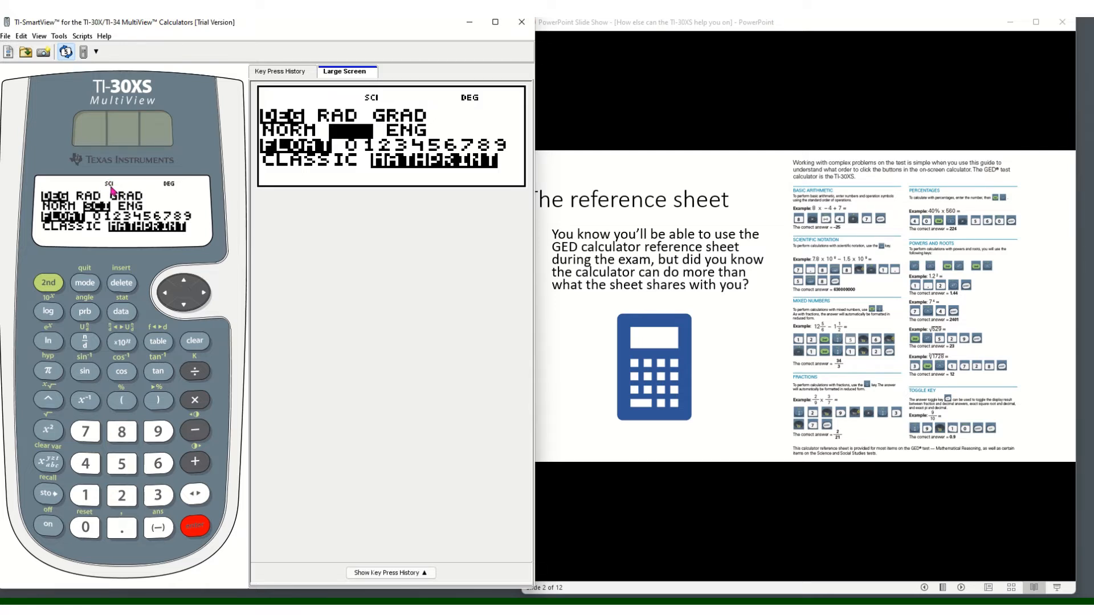
left_click(198, 344)
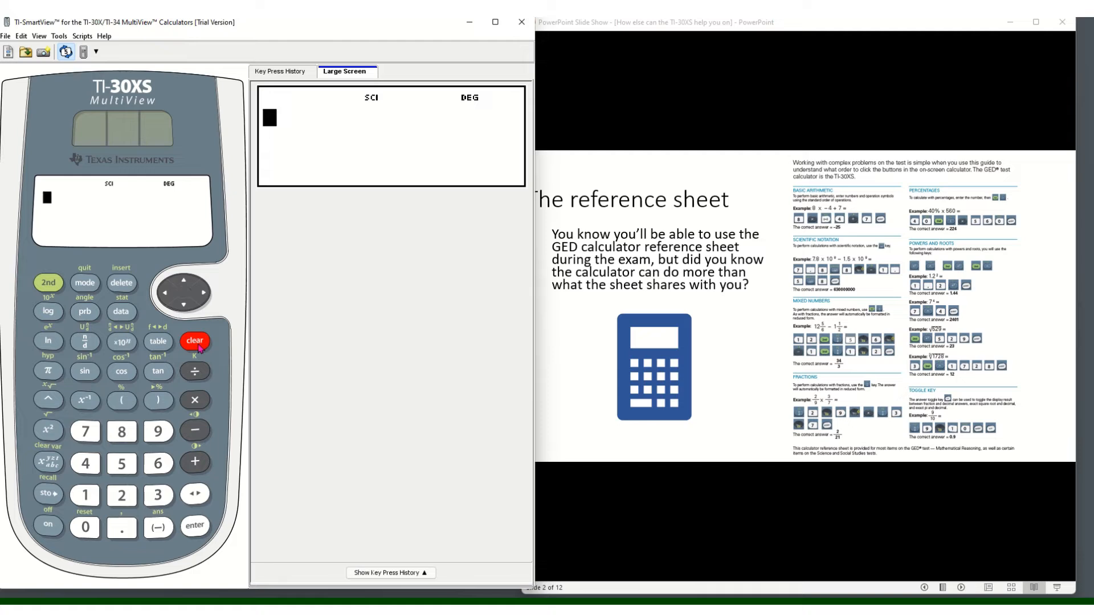
- Advance the practice slide and convert 3300 to scientific notation on the calculator
left_click(680, 539)
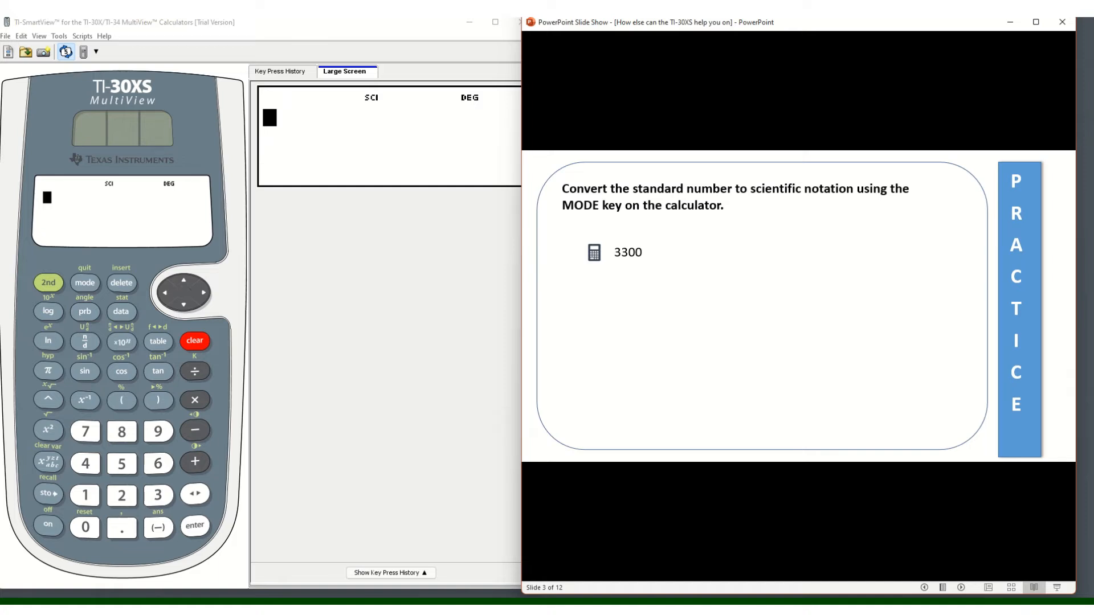
left_click(159, 496)
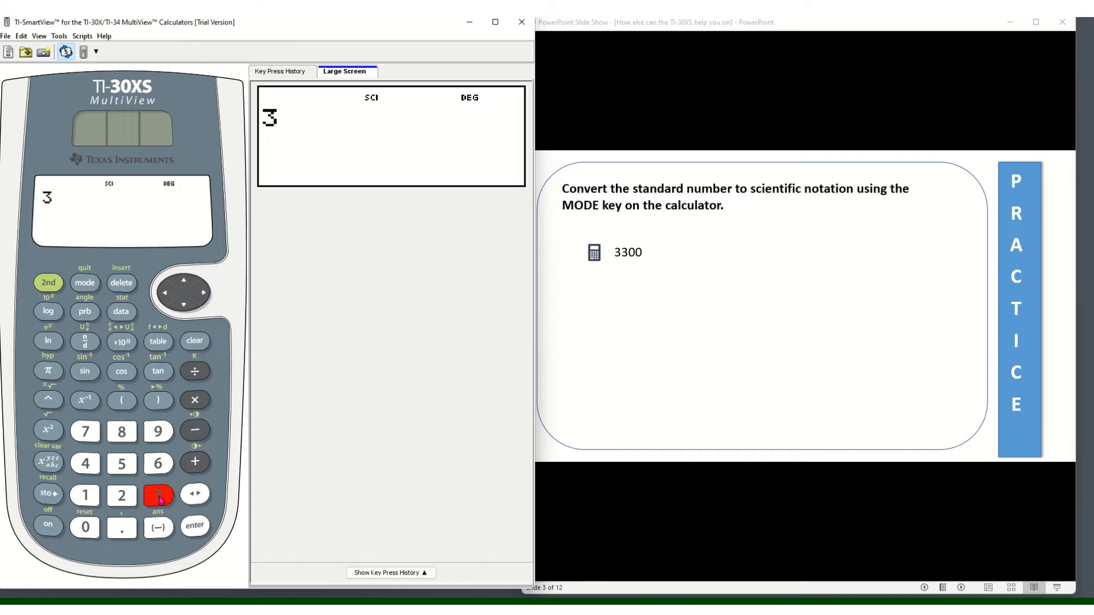
left_click(159, 497)
left_click(88, 529)
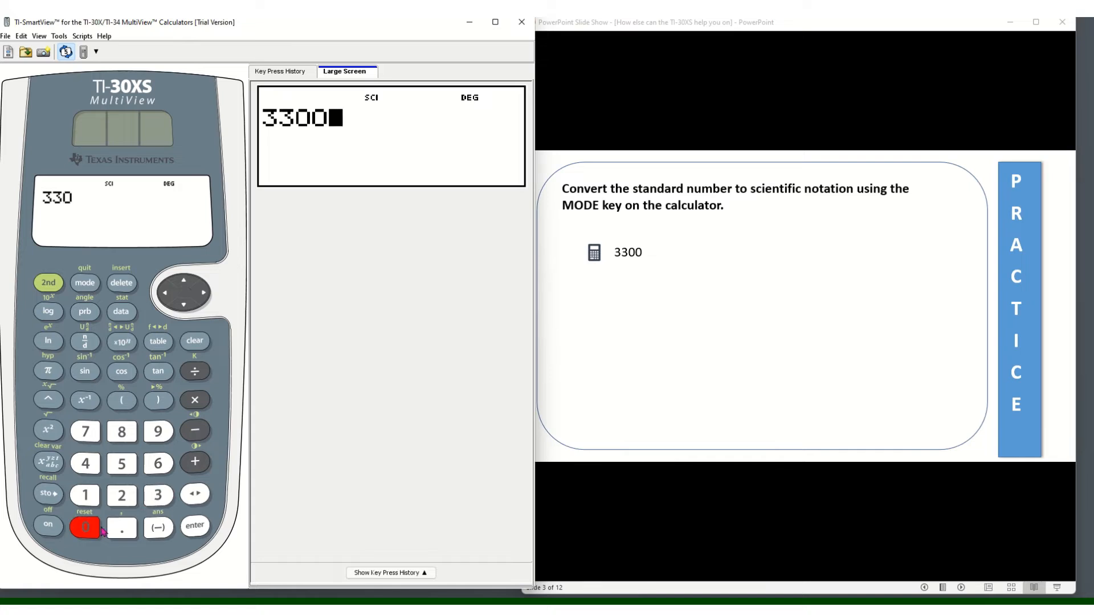
left_click(196, 527)
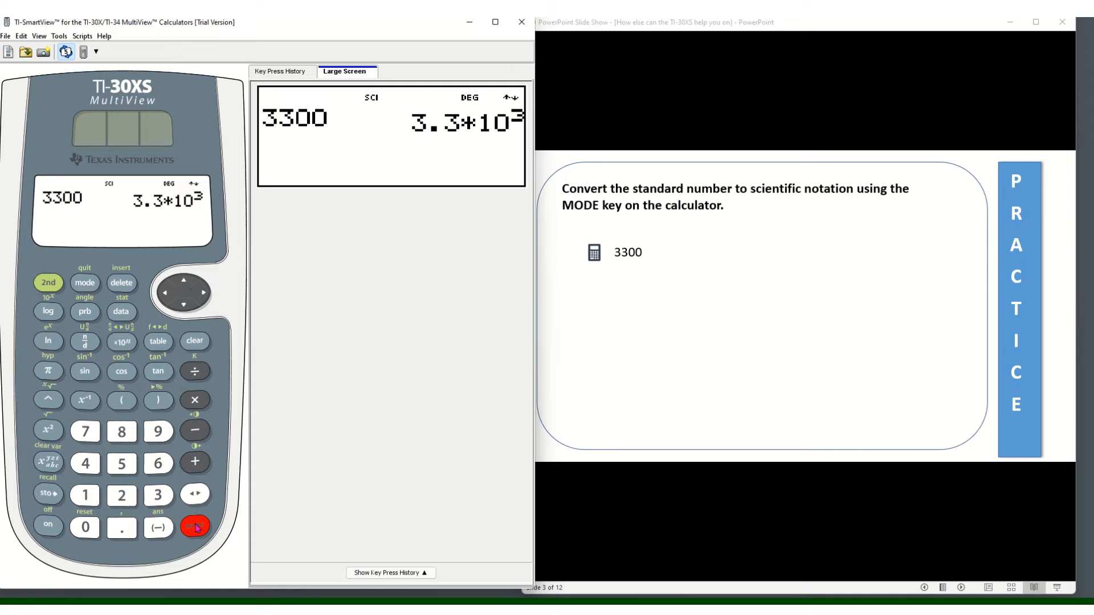
- Reveal the next number and convert .00042 to 4.2*10^-4
left_click(581, 547)
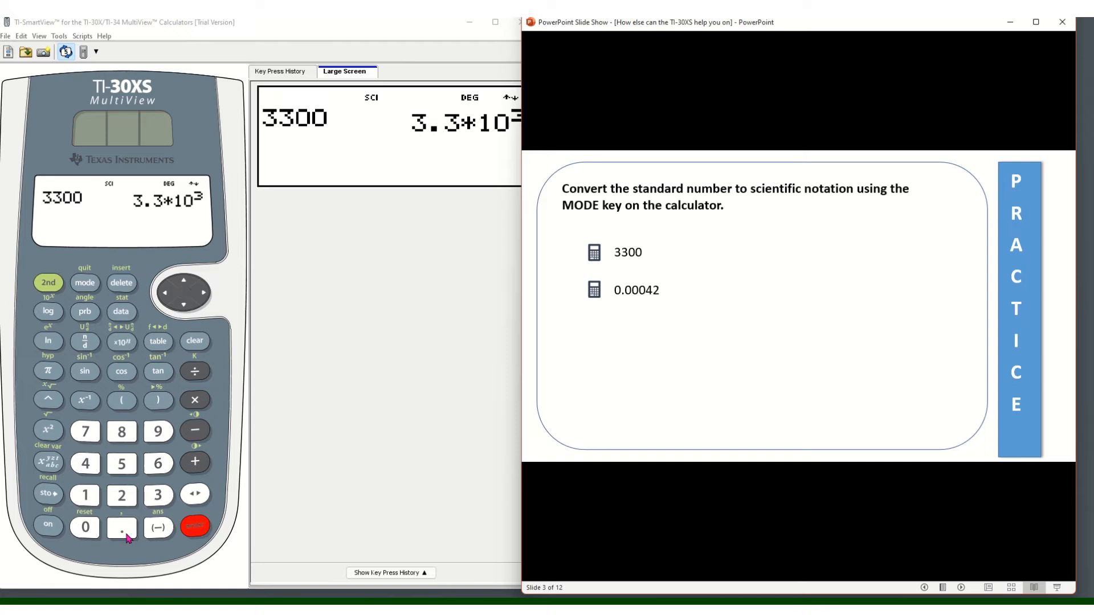
left_click(123, 532)
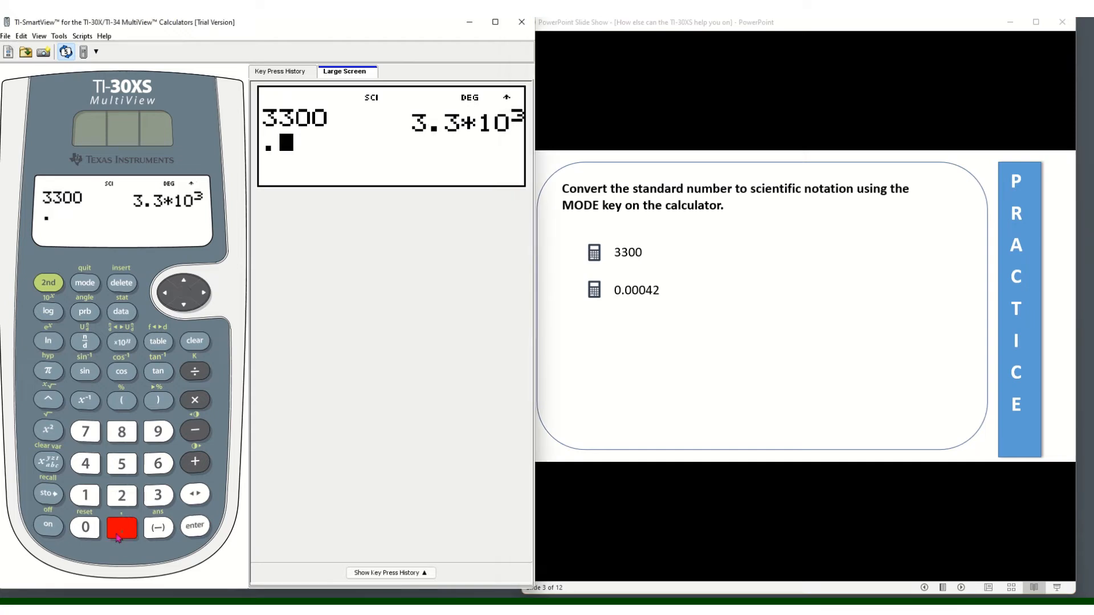
left_click(88, 528)
left_click(87, 528)
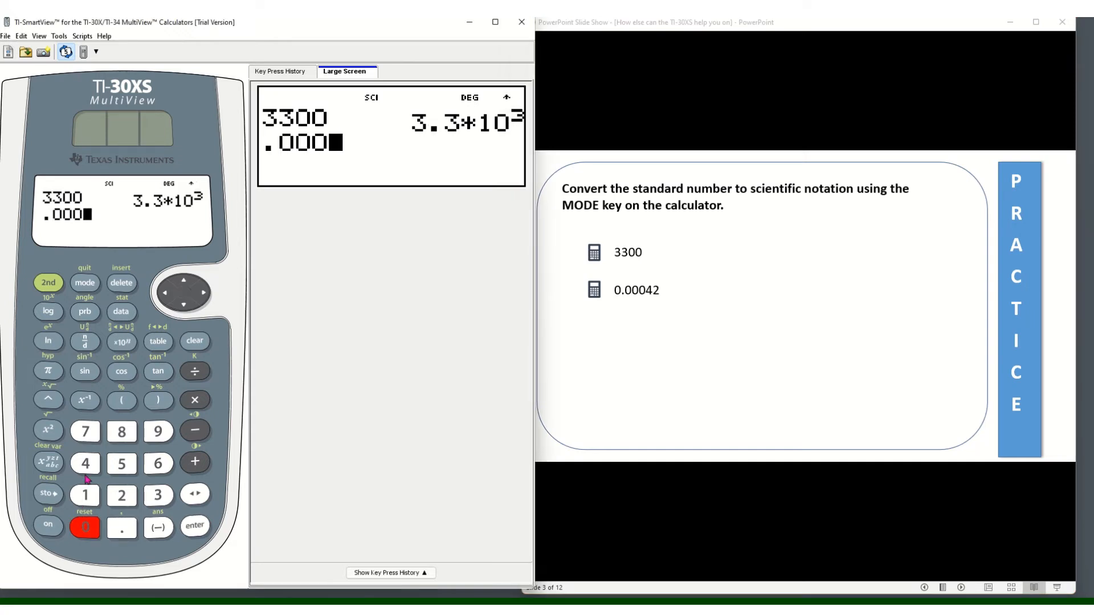
left_click(86, 464)
left_click(121, 496)
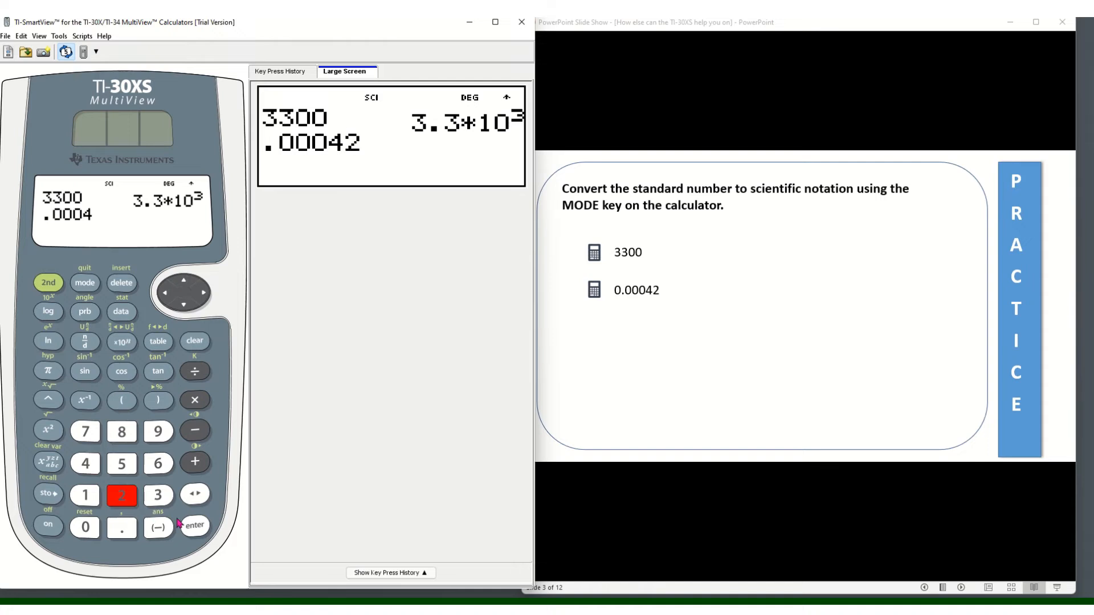
left_click(195, 527)
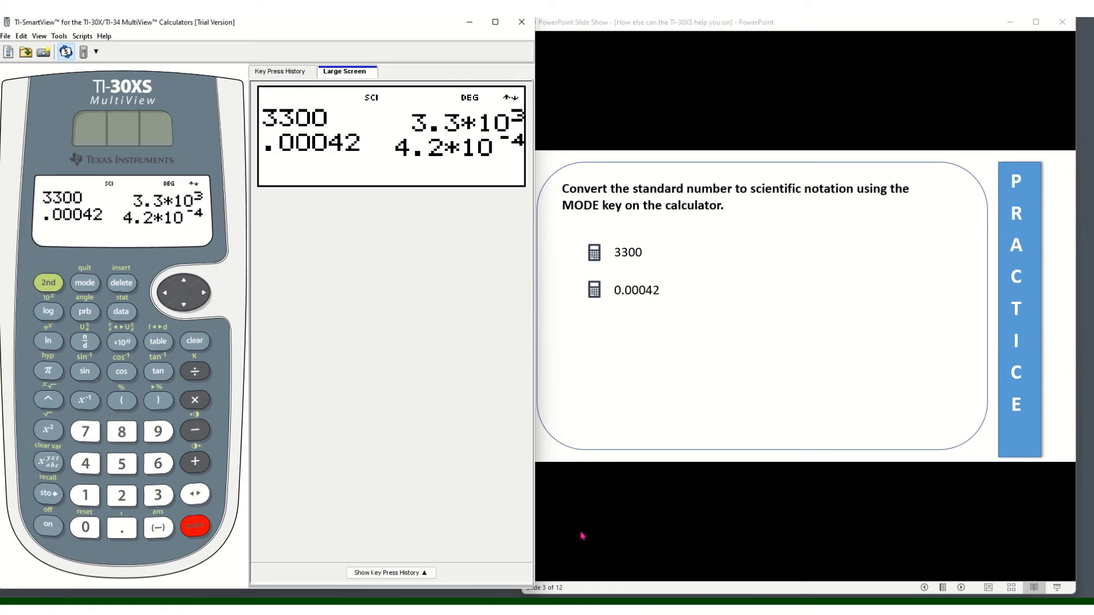
- Reveal the last number and convert 13400000 to 1.34*10^7
left_click(654, 529)
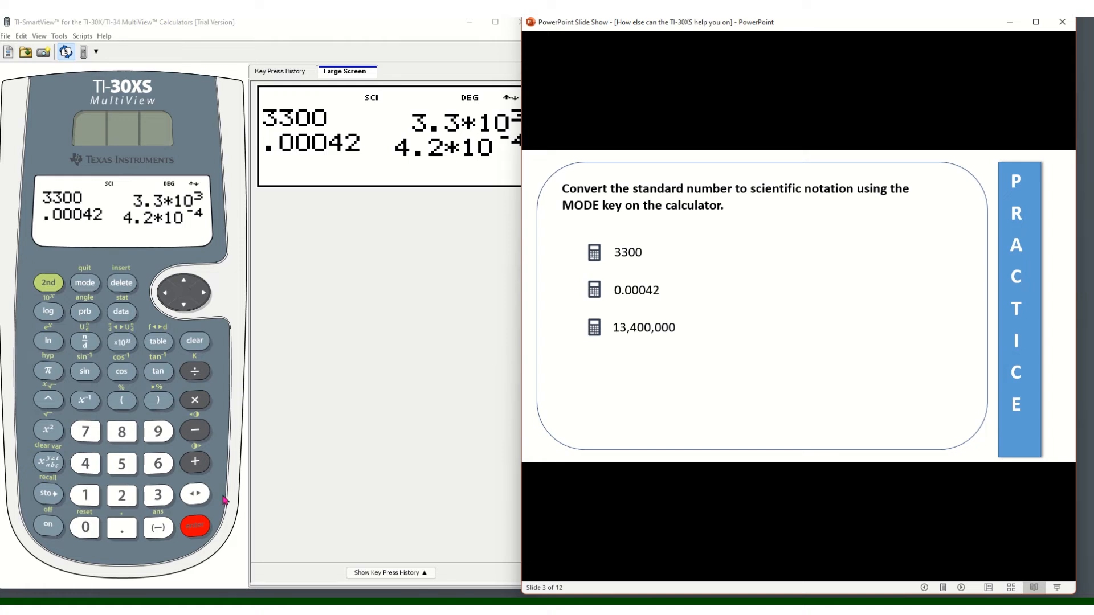
left_click(86, 495)
left_click(158, 495)
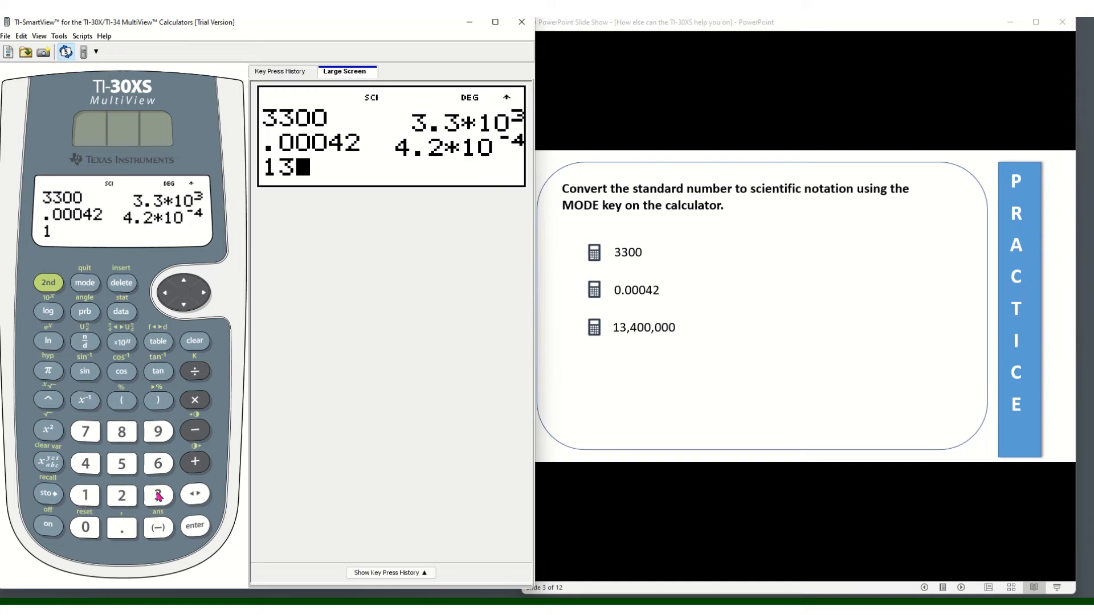
left_click(86, 463)
left_click(85, 527)
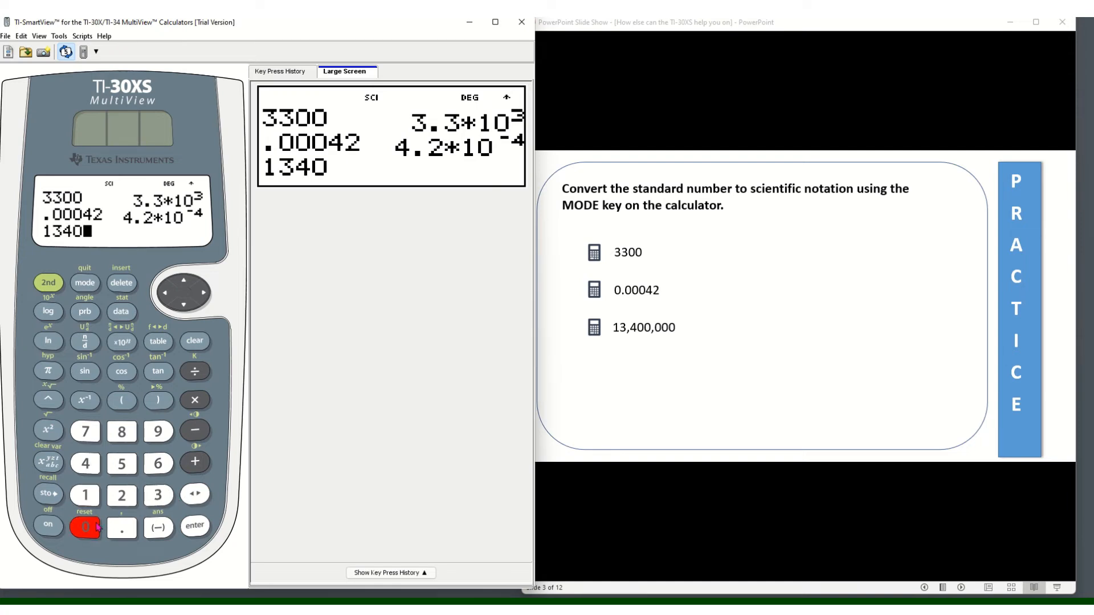
left_click(98, 528)
left_click(98, 528)
left_click(99, 528)
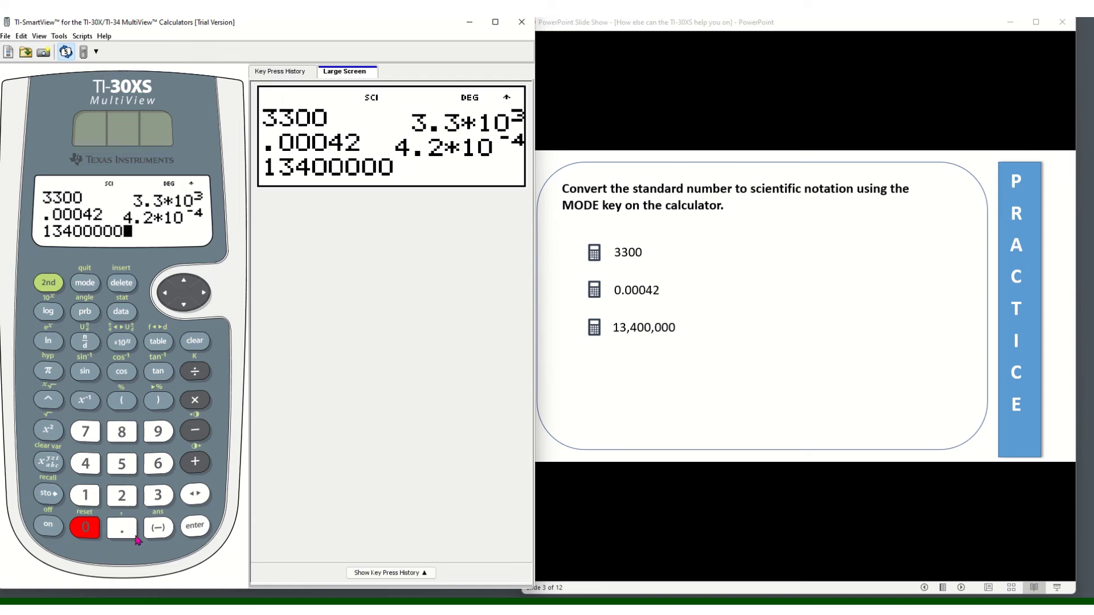
left_click(195, 527)
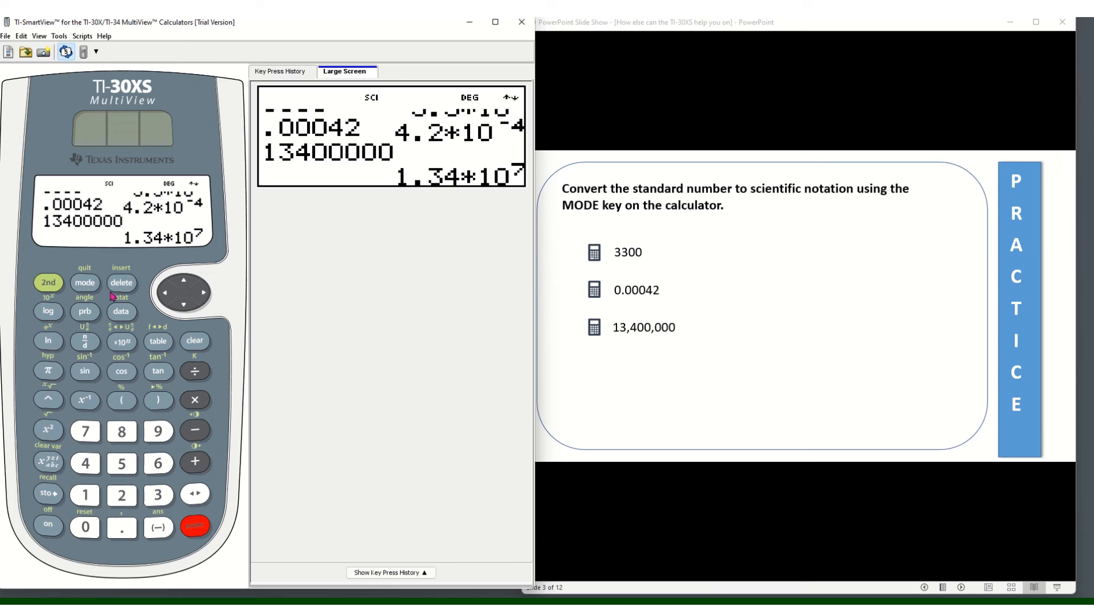
left_click(91, 285)
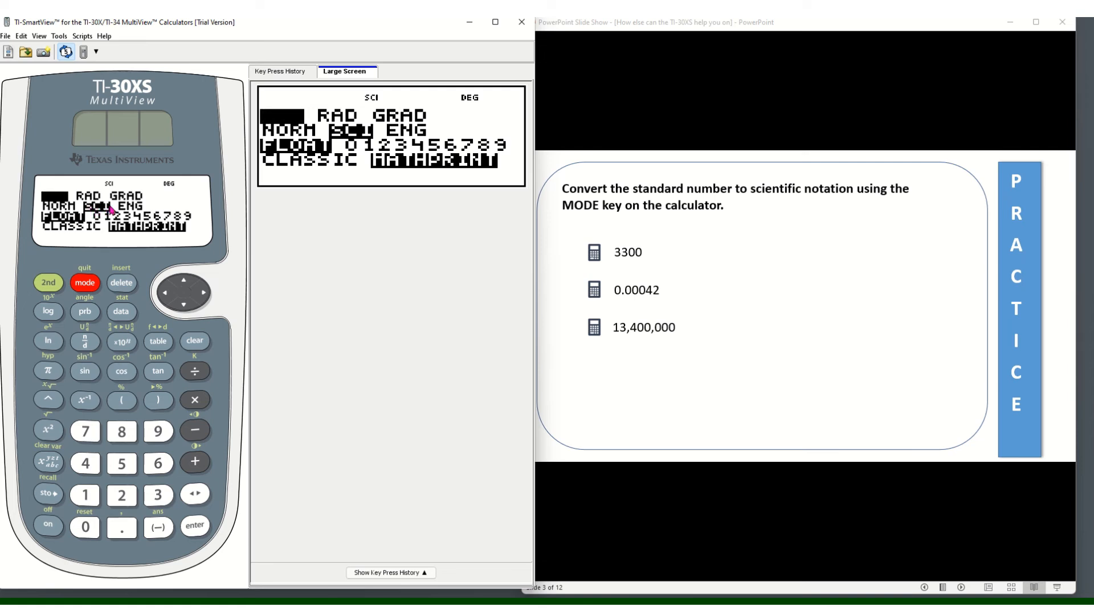
left_click(195, 341)
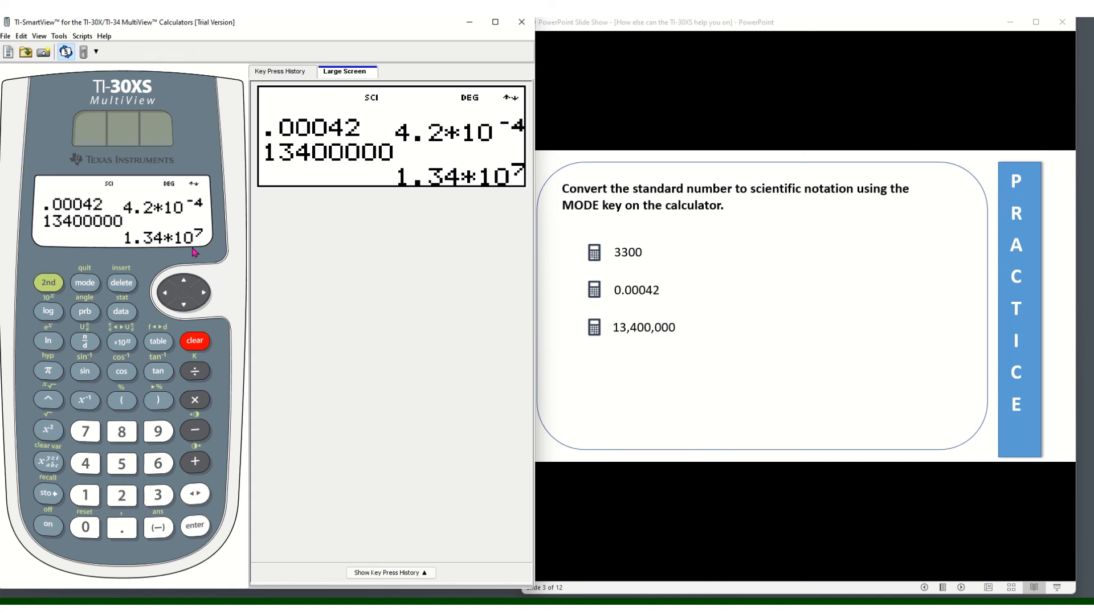
- Reset the calculator memory again, confirming 2:Yes, leaving a blank DEG screen without SCI
left_click(52, 289)
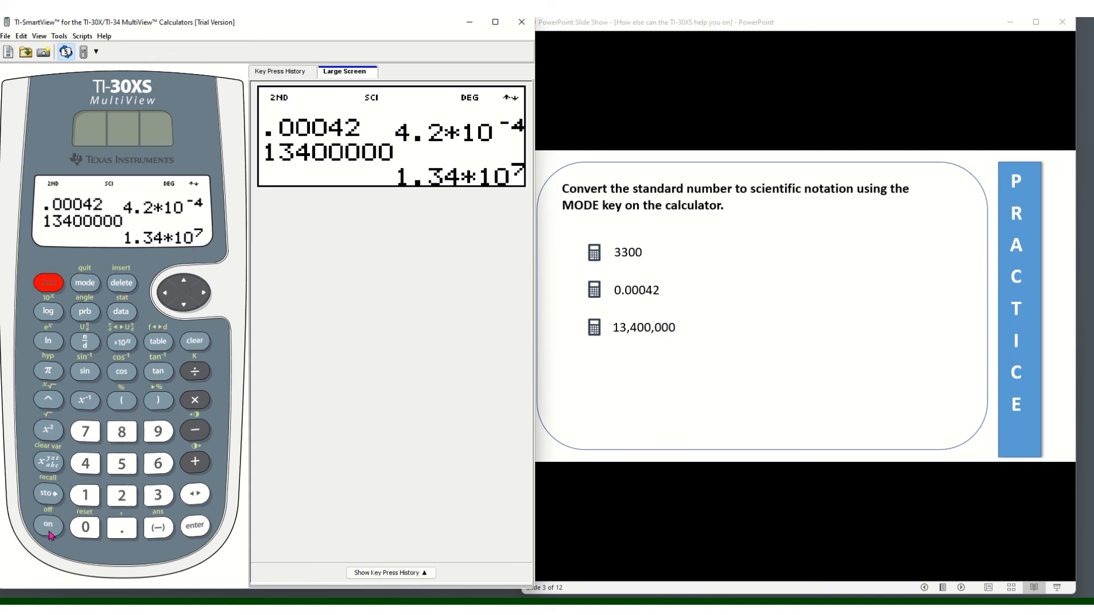
left_click(84, 533)
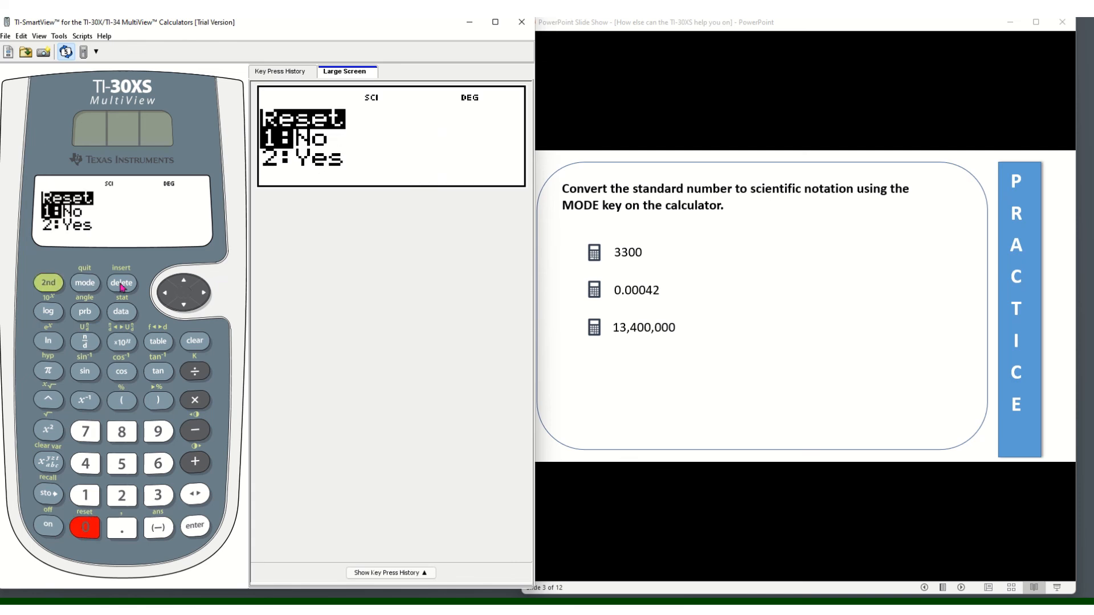
left_click(120, 494)
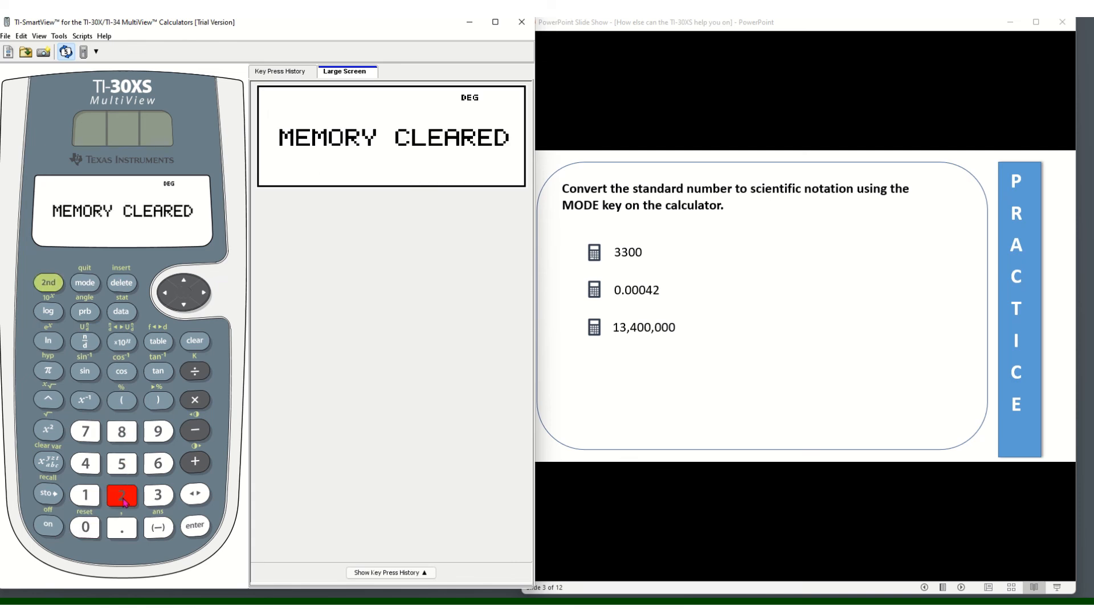
left_click(196, 345)
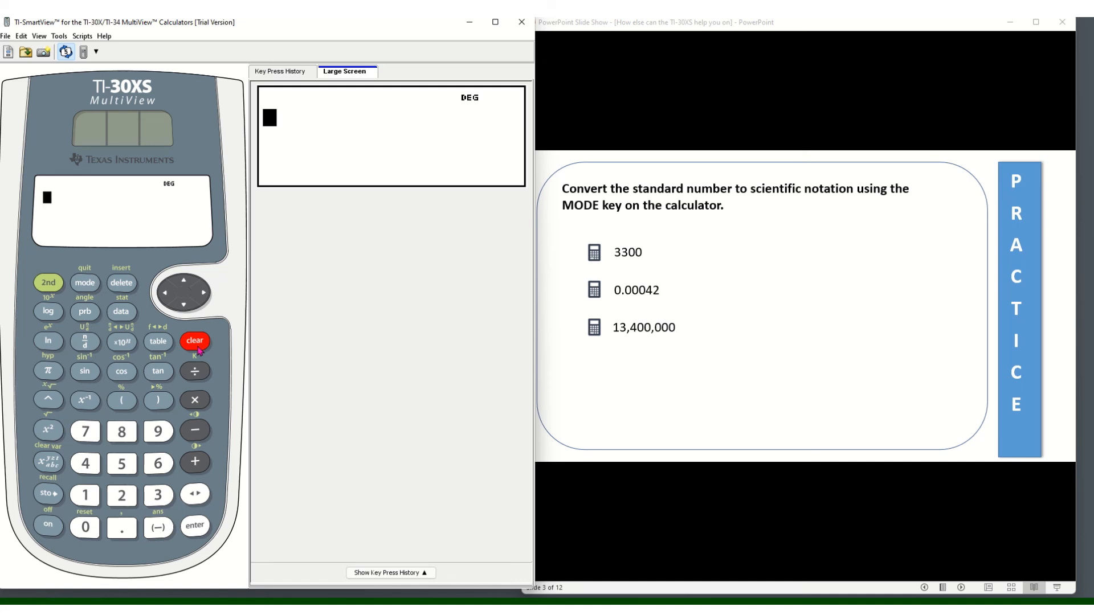